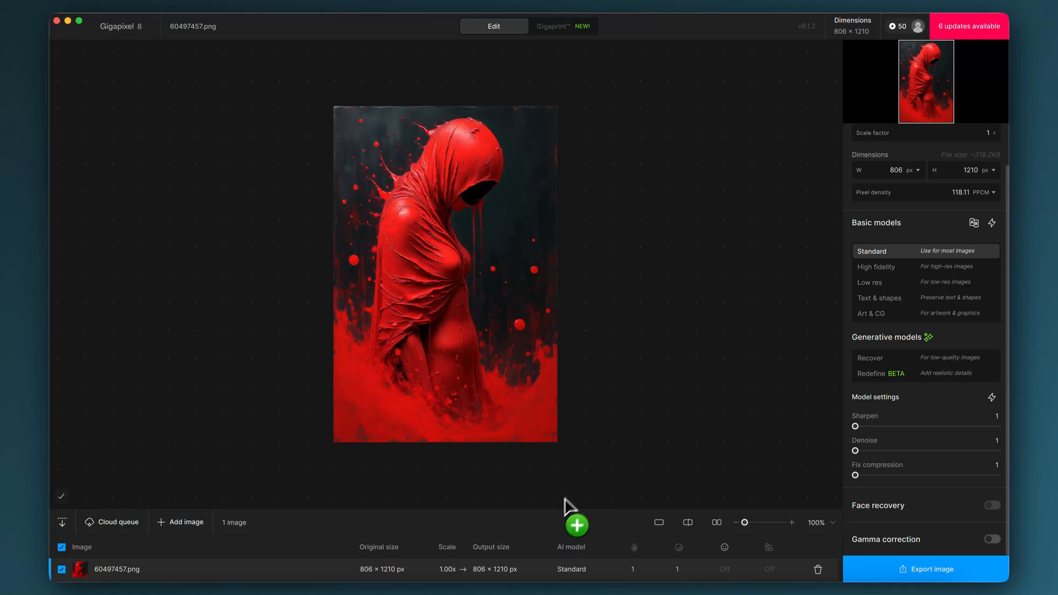
- Set the upscale factor of 60497457.png to 4x and inspect the enhanced preview around the torso, shoulder and hood
mouse_move(522, 573)
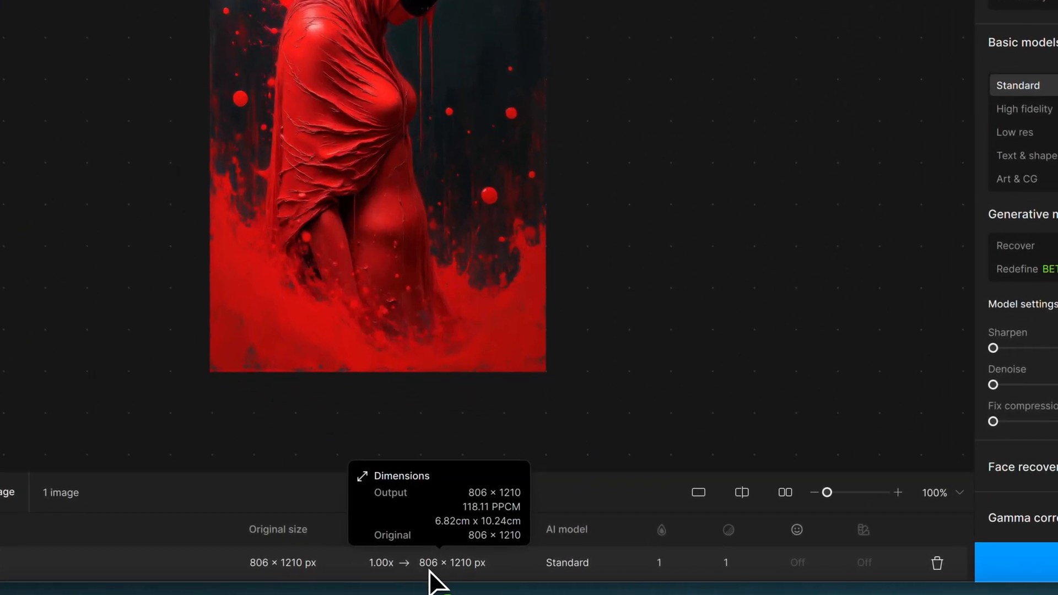
drag(462, 572, 789, 247)
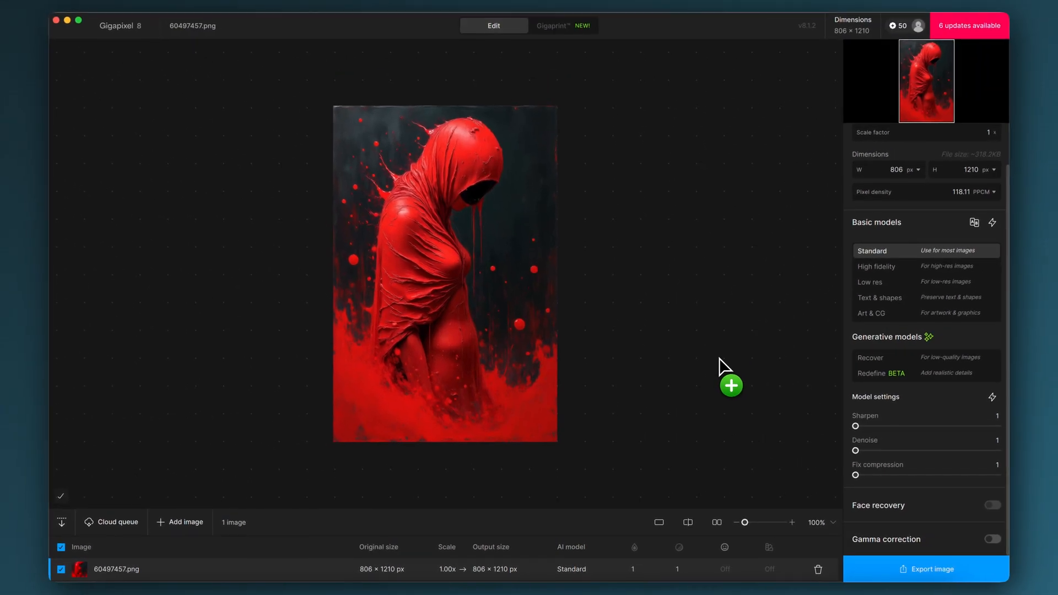
drag(719, 359, 959, 168)
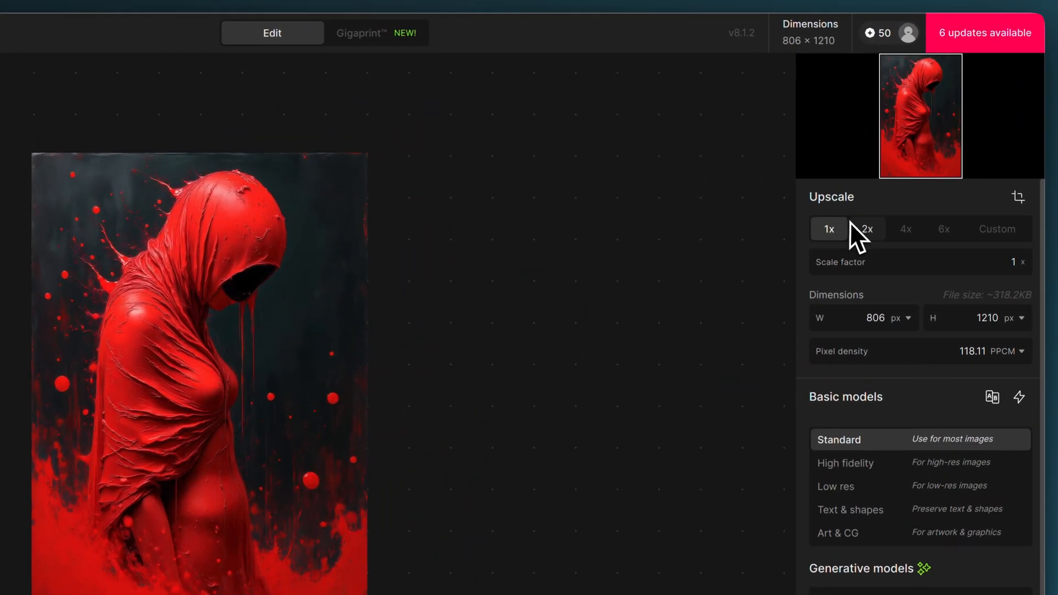
click(915, 233)
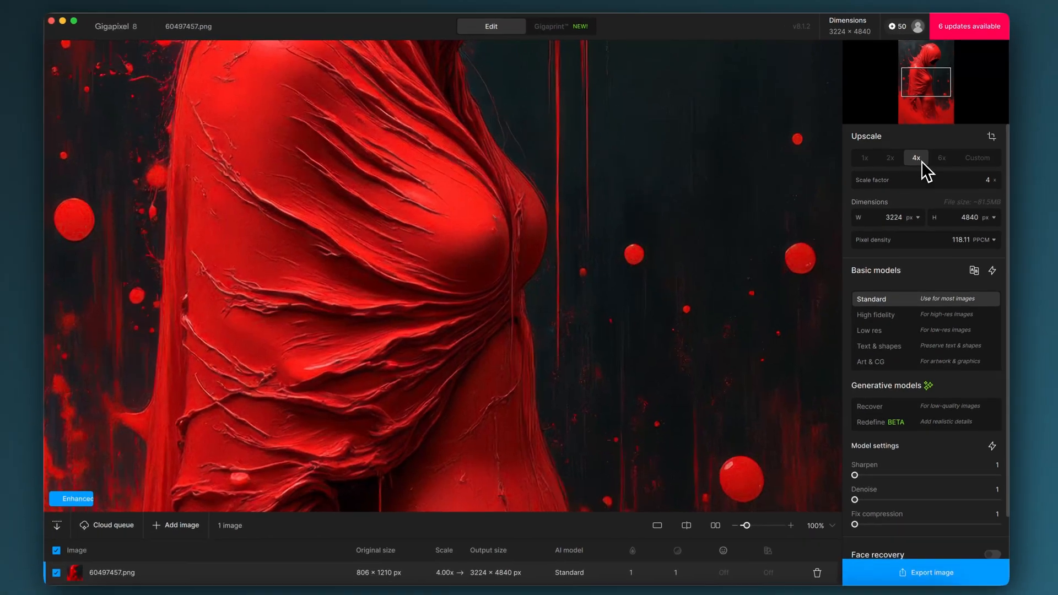
drag(434, 149, 623, 359)
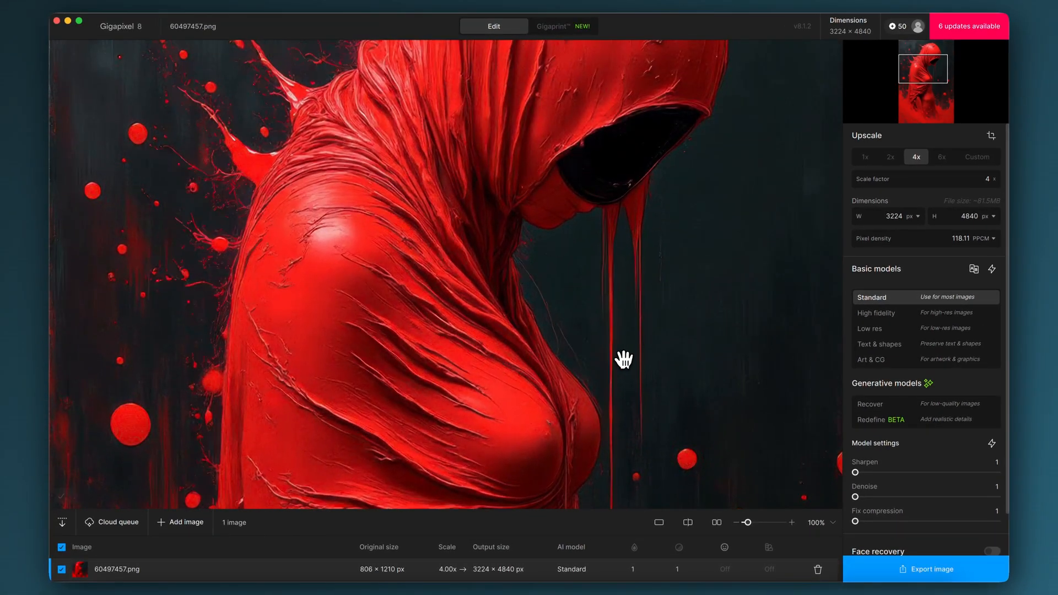
drag(378, 147, 407, 268)
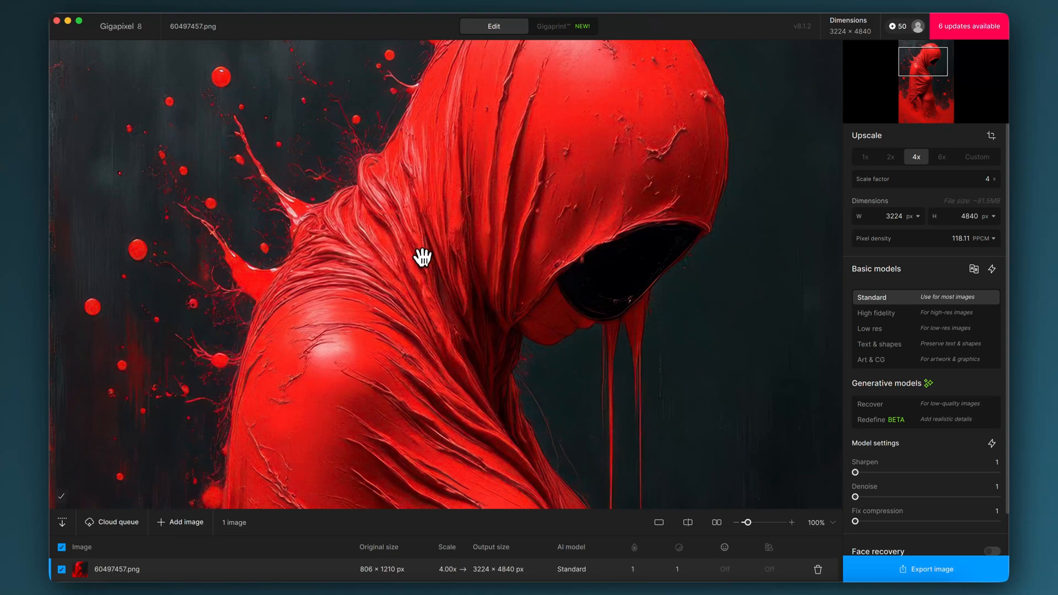
drag(369, 253, 463, 318)
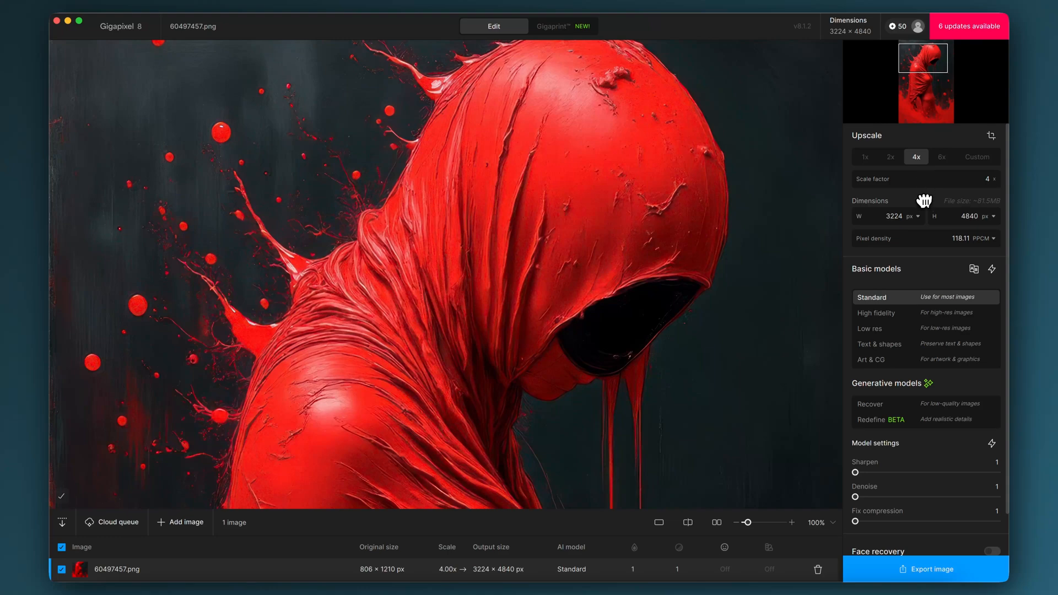
- Start a side-by-side comparison of the Standard, High fidelity, Low res and Art & CG models
scroll(924, 203, down, 2)
scroll(937, 190, down, 1)
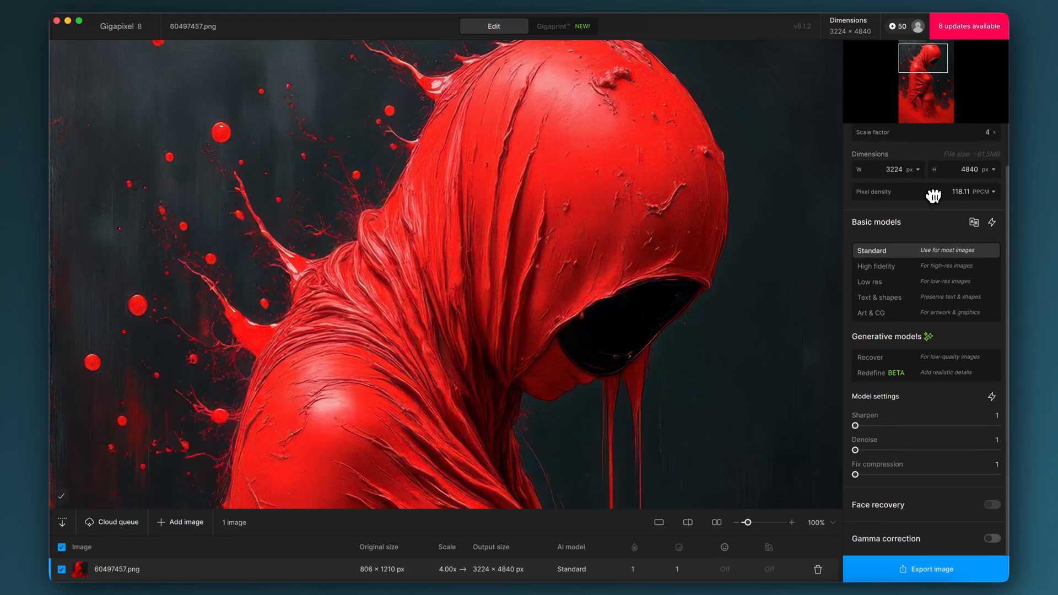
mouse_move(882, 230)
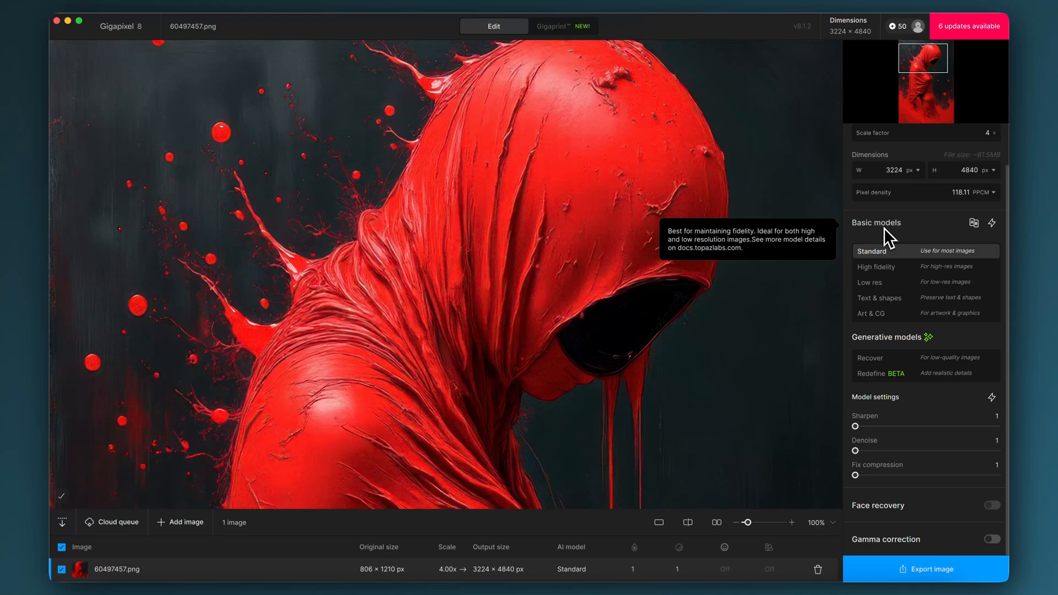
click(973, 226)
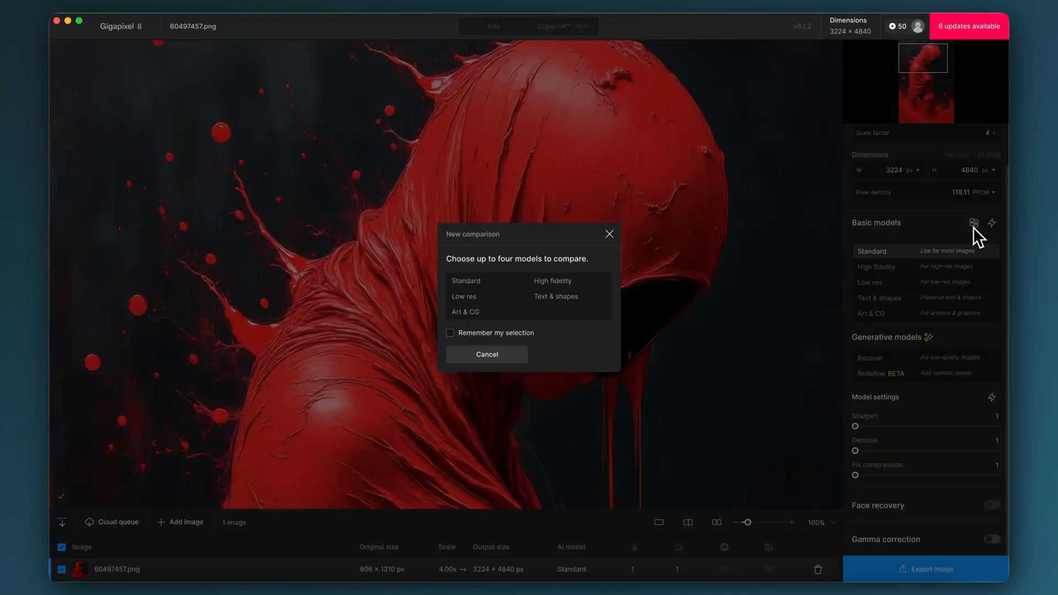
click(485, 284)
click(549, 283)
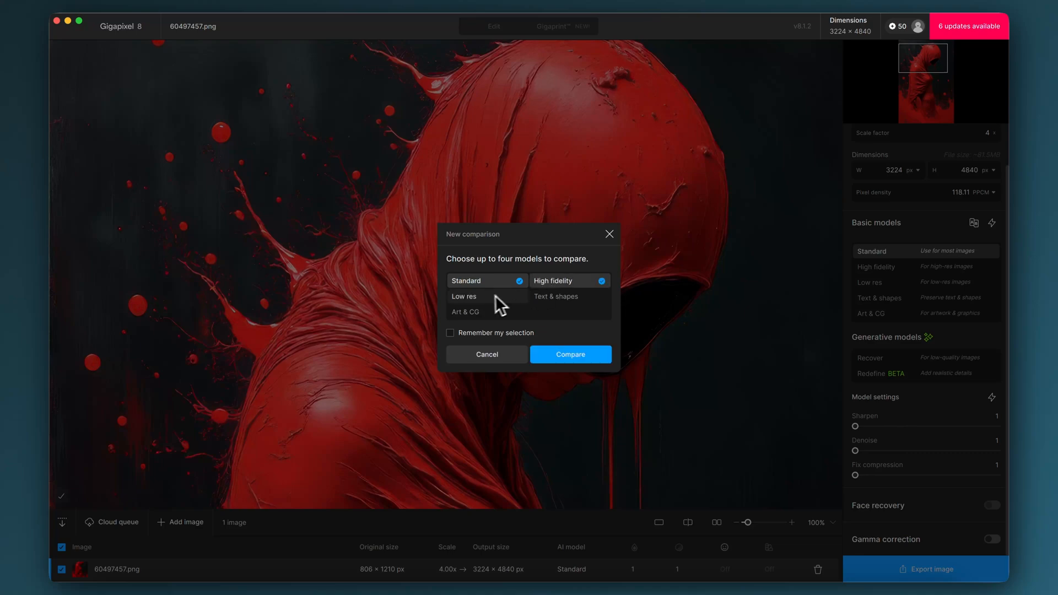
click(467, 298)
click(475, 313)
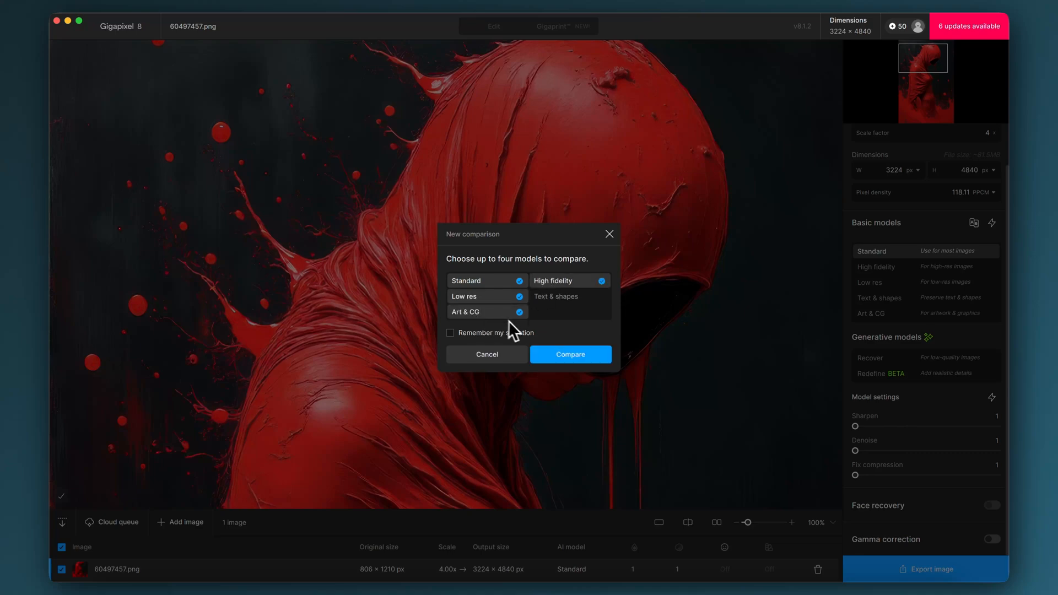
click(574, 358)
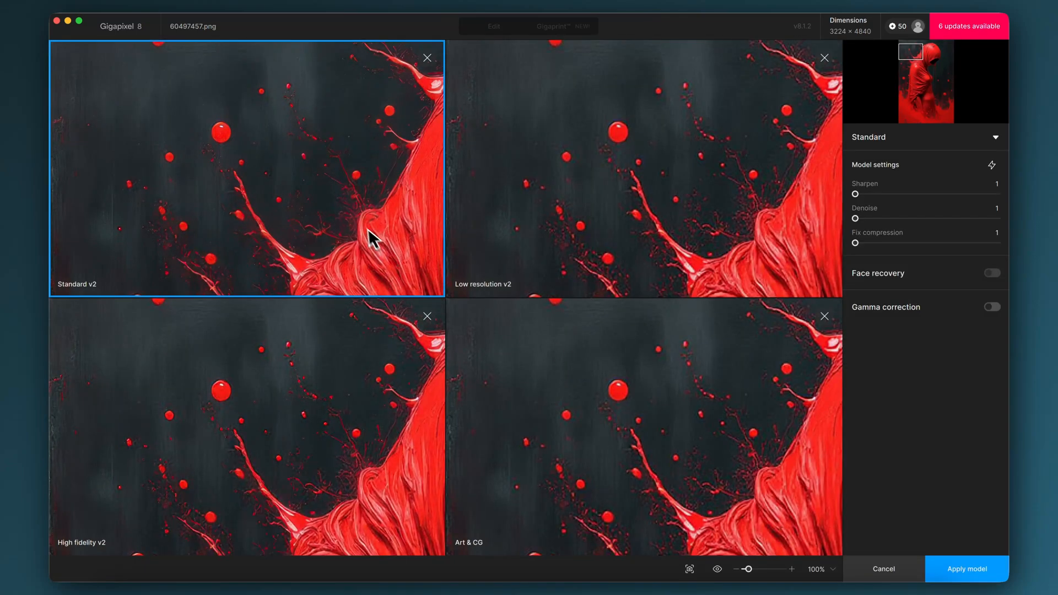
- Compare the paint splatter and fabric folds across the four model previews and remove Art & CG from the comparison
drag(373, 215, 234, 164)
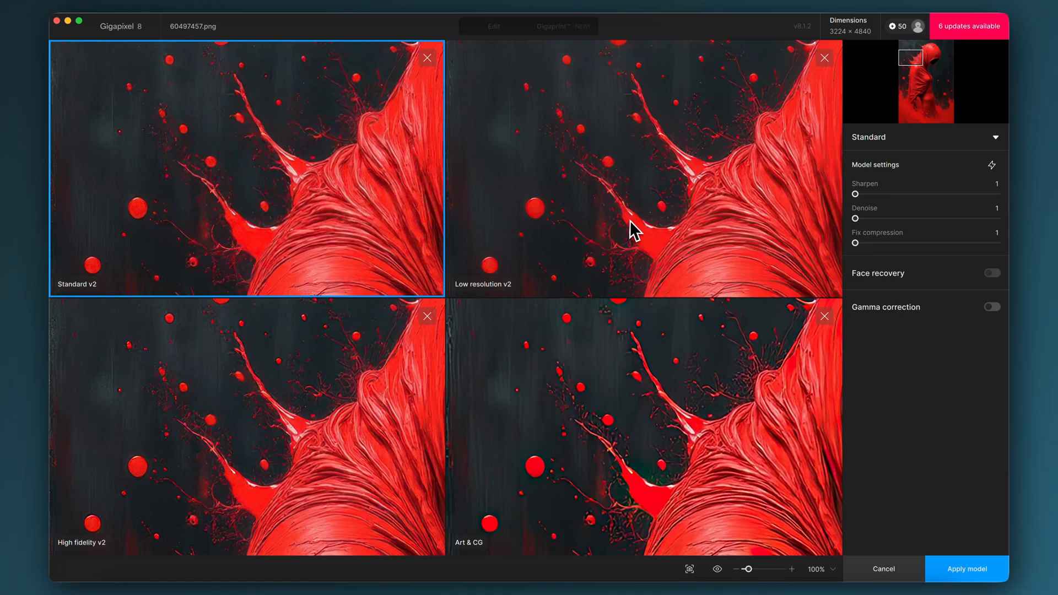
mouse_move(912, 171)
drag(709, 432, 602, 393)
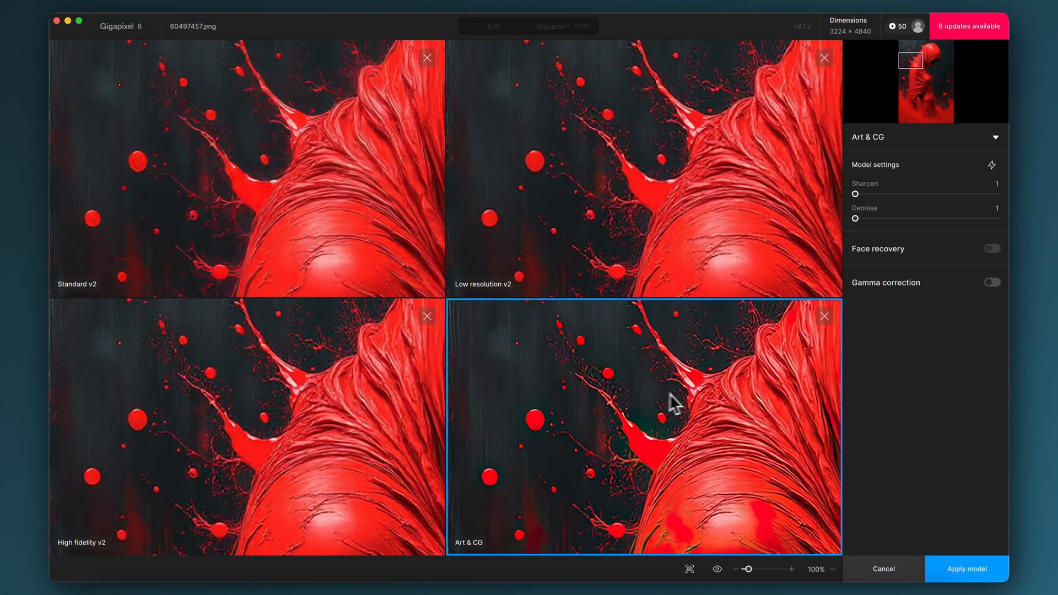
drag(673, 404, 634, 448)
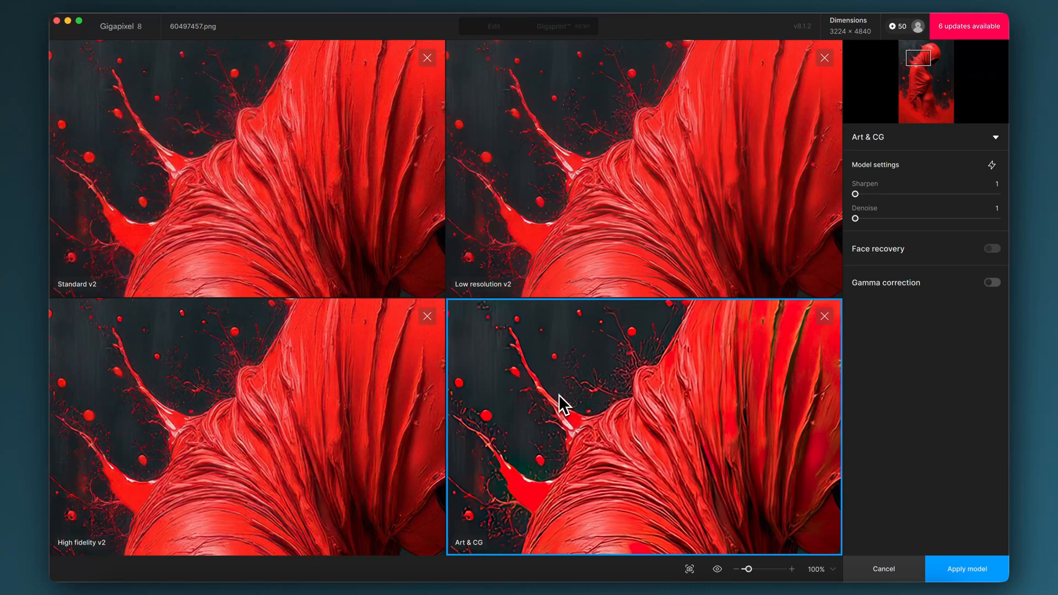
drag(566, 400, 626, 436)
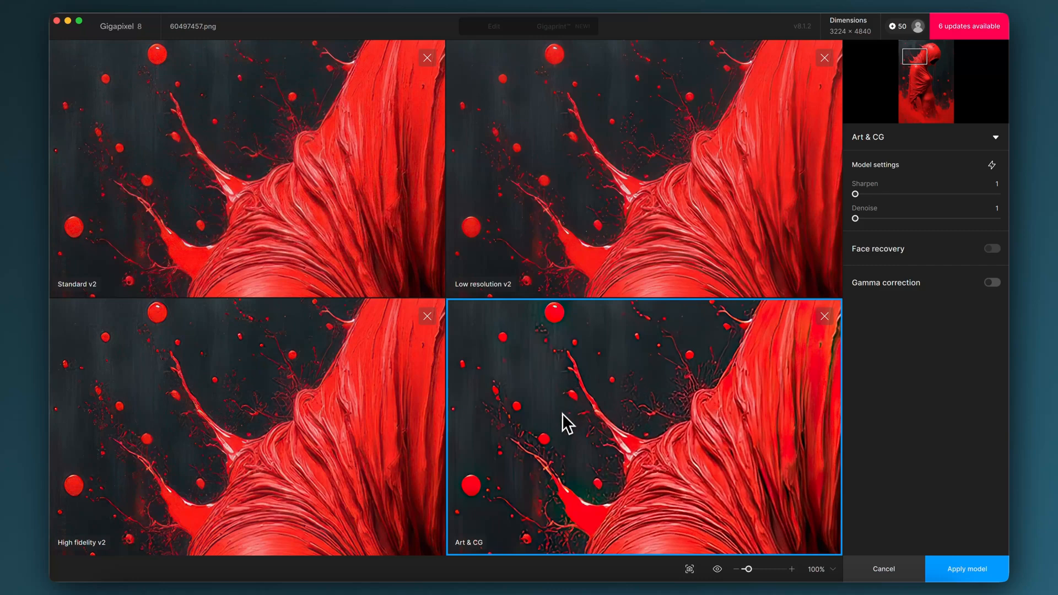
click(825, 317)
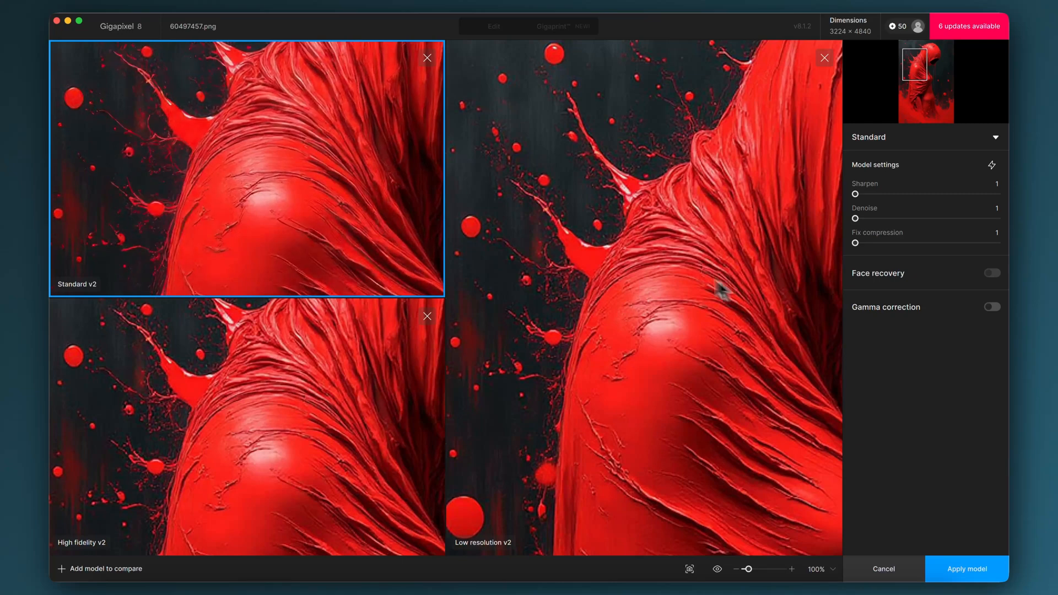
- Compare the hood, face opening and splatter in the three remaining previews and apply the Low res model to the image
drag(588, 226, 537, 342)
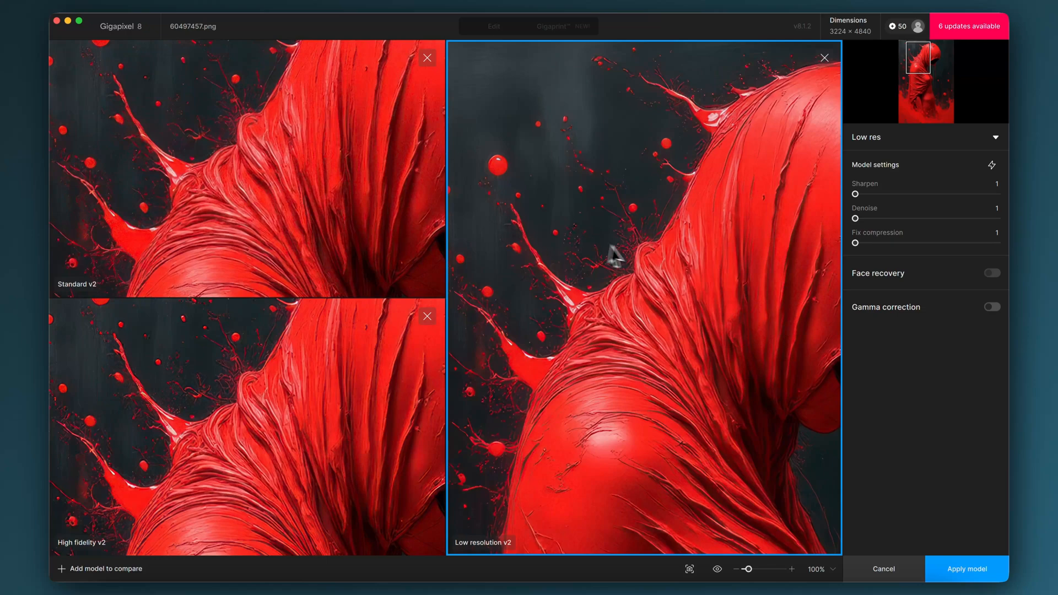
drag(727, 238, 556, 227)
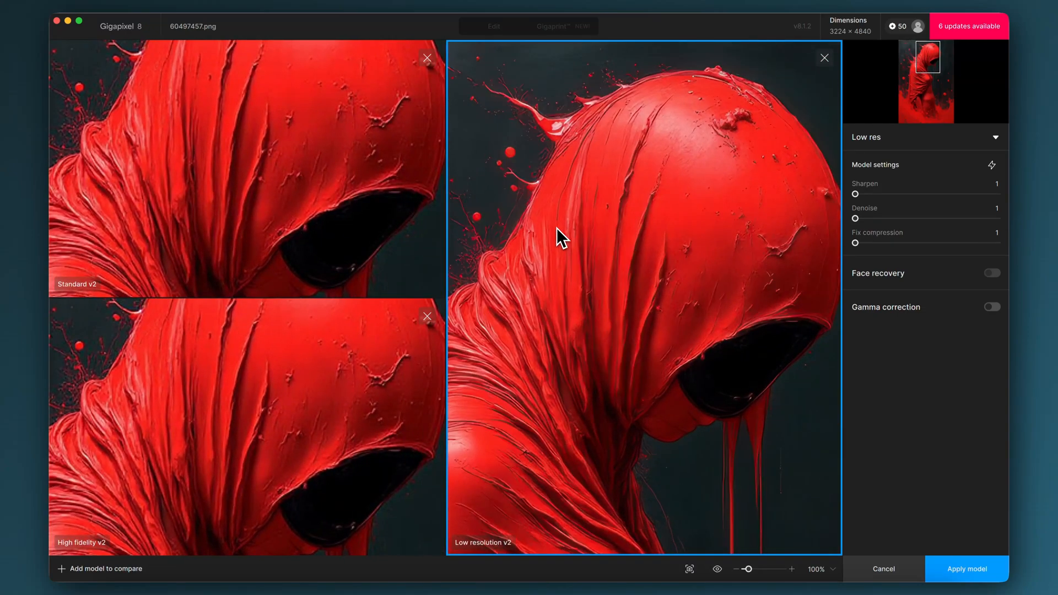
drag(722, 314, 684, 219)
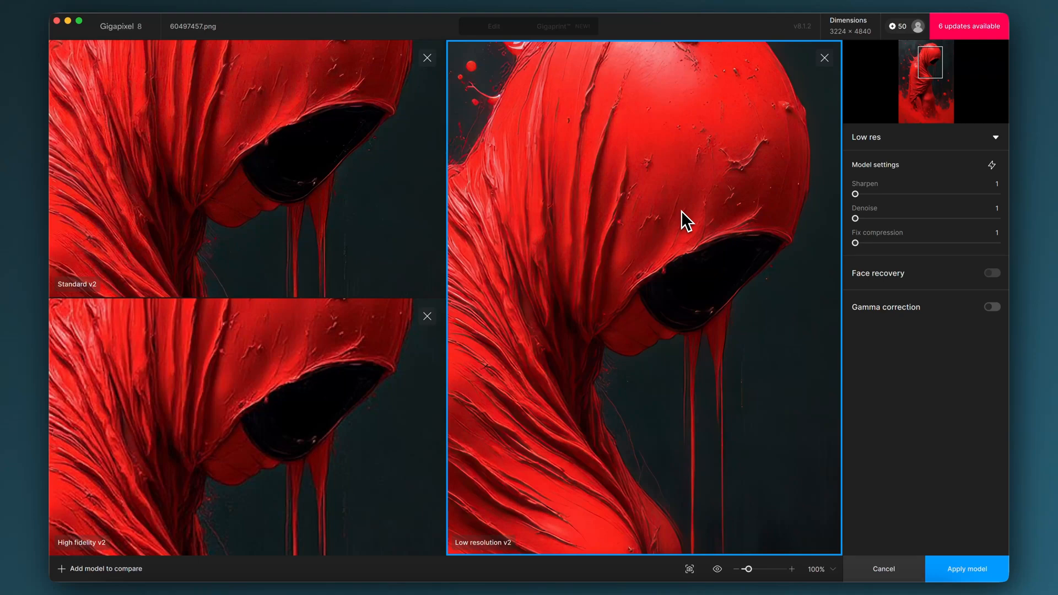
drag(274, 111, 282, 234)
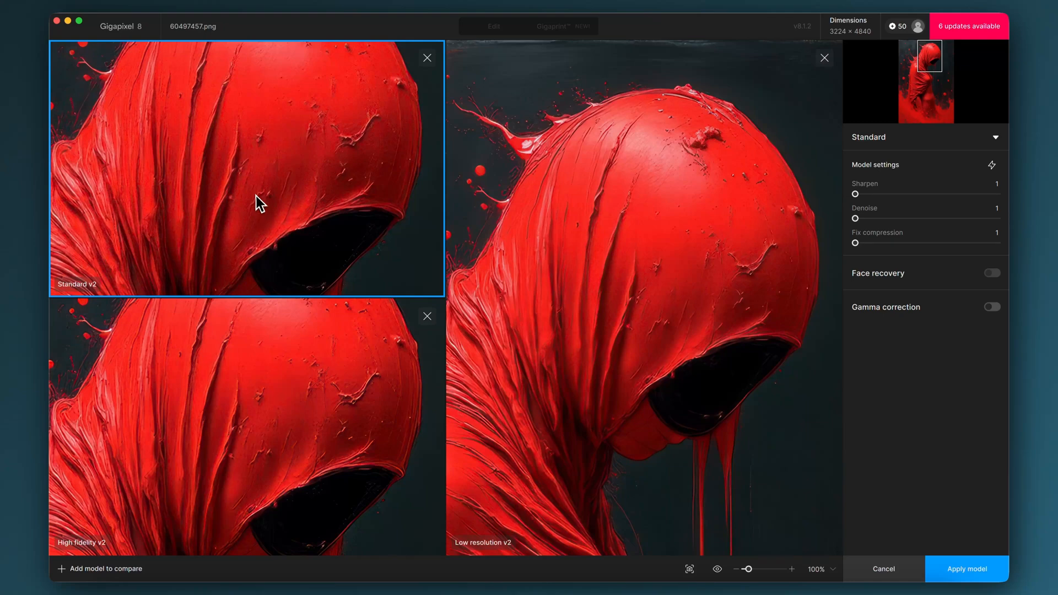
drag(255, 196, 335, 286)
drag(250, 201, 312, 205)
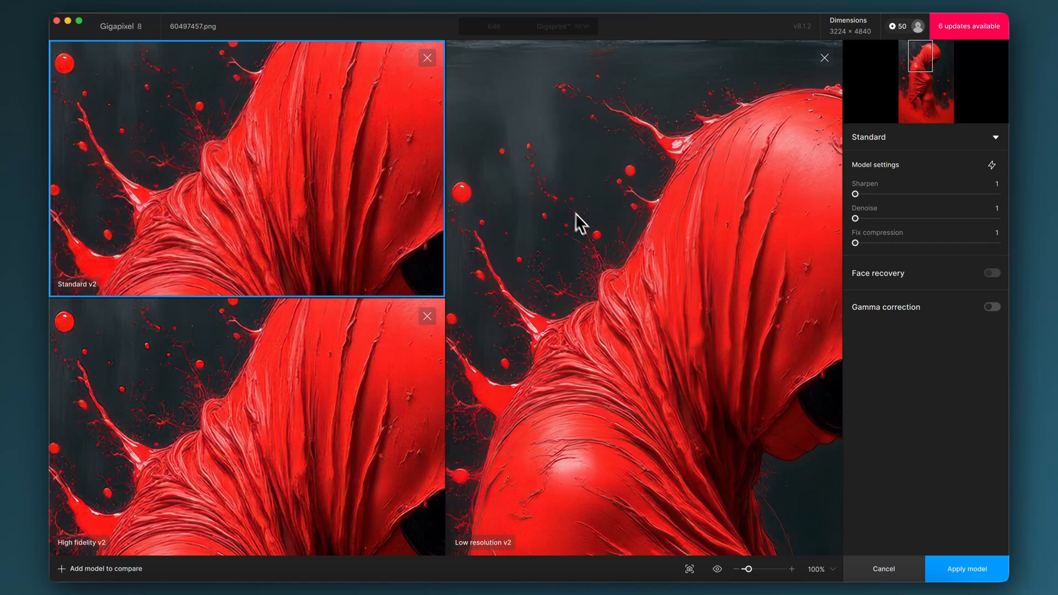
click(550, 256)
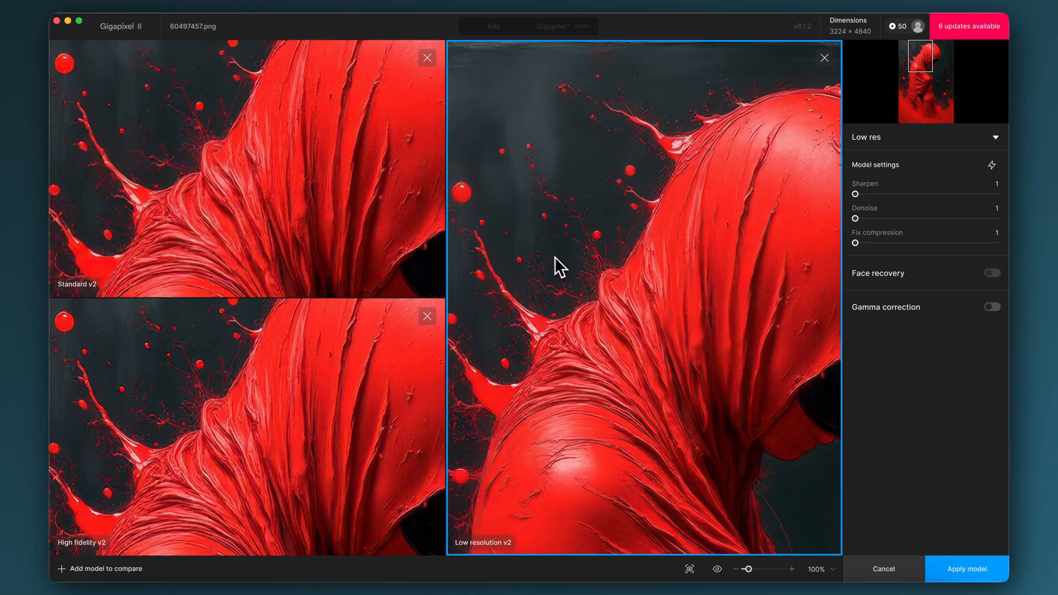
click(975, 573)
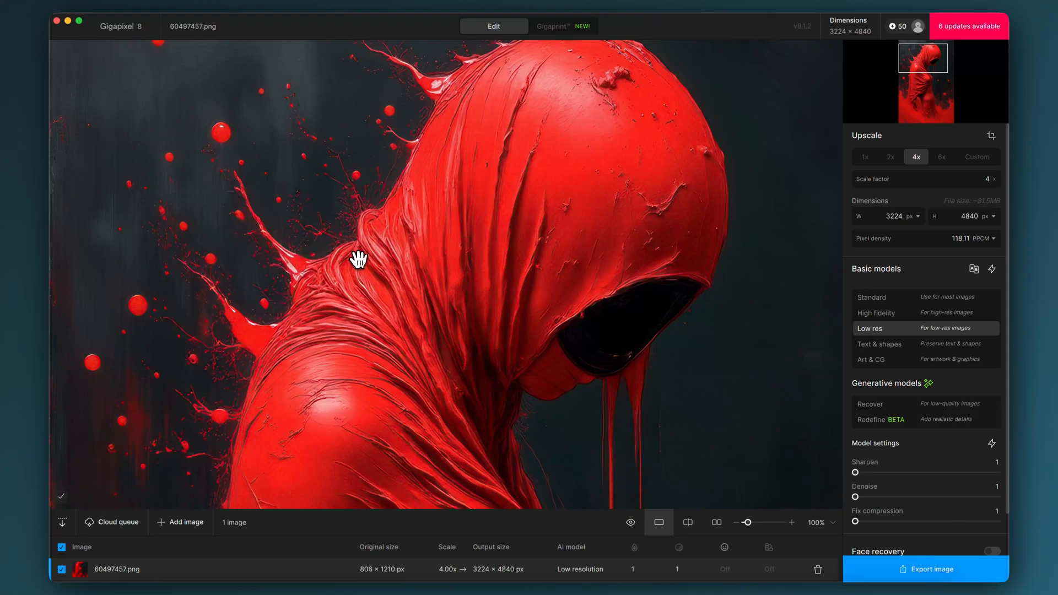
- Enlarge the preview to 189% and check the splatter and fabric folds against the original image
scroll(359, 259, up, 2)
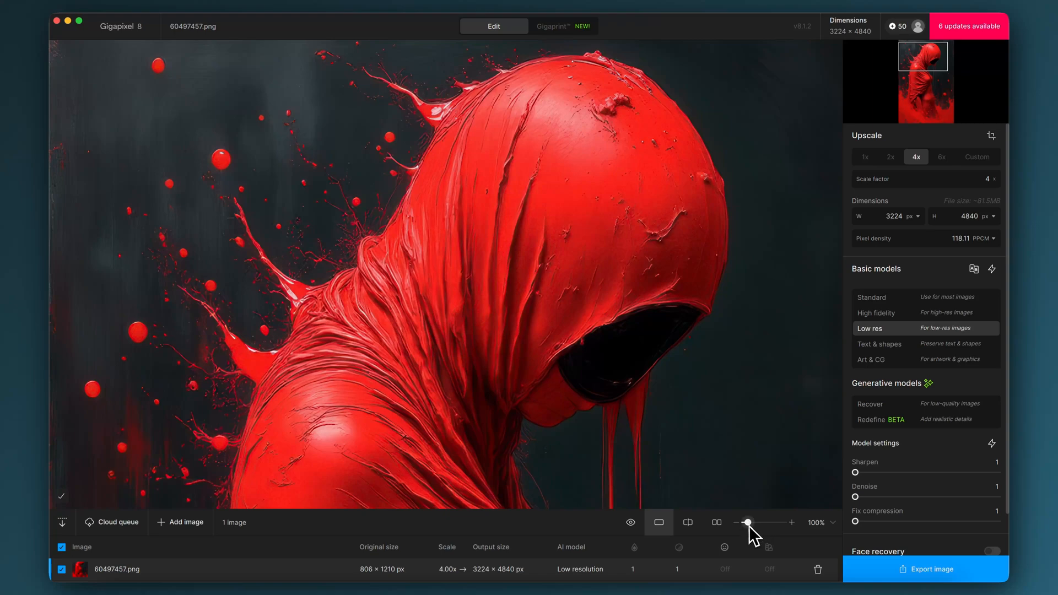
drag(749, 526, 752, 525)
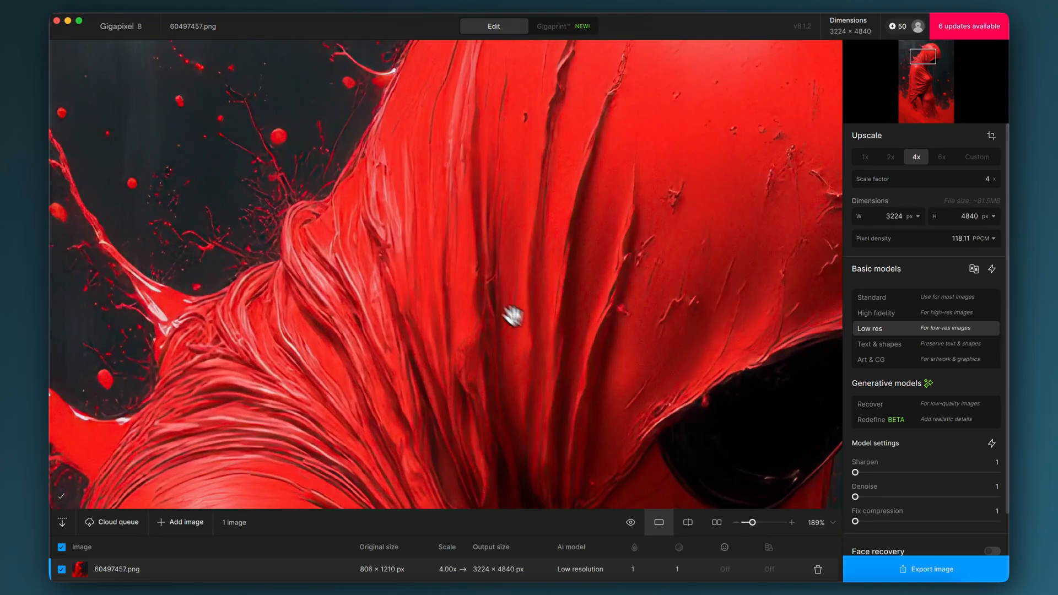
drag(376, 208, 620, 311)
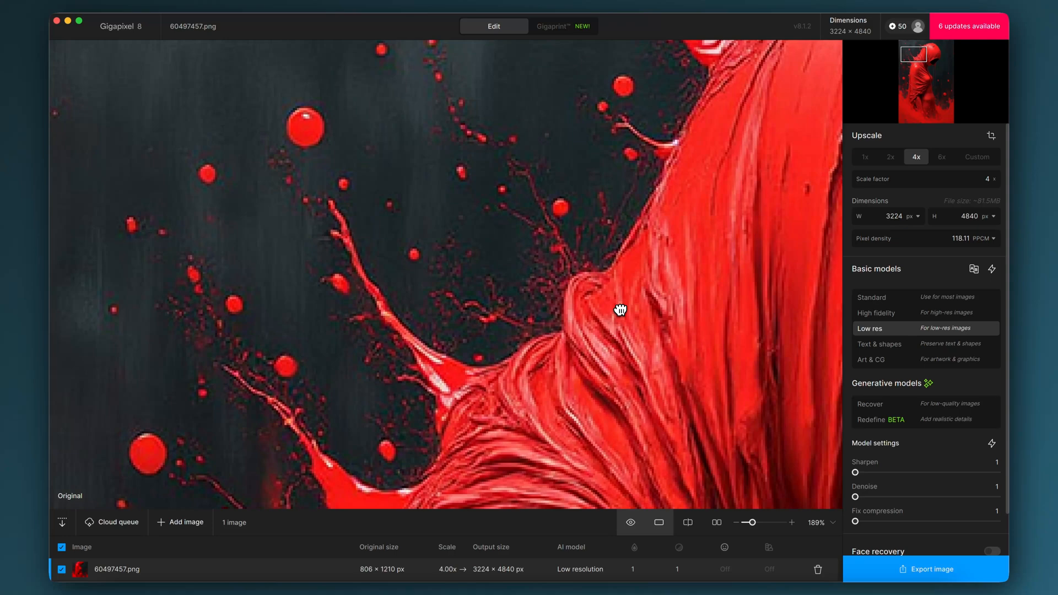
drag(619, 311, 547, 340)
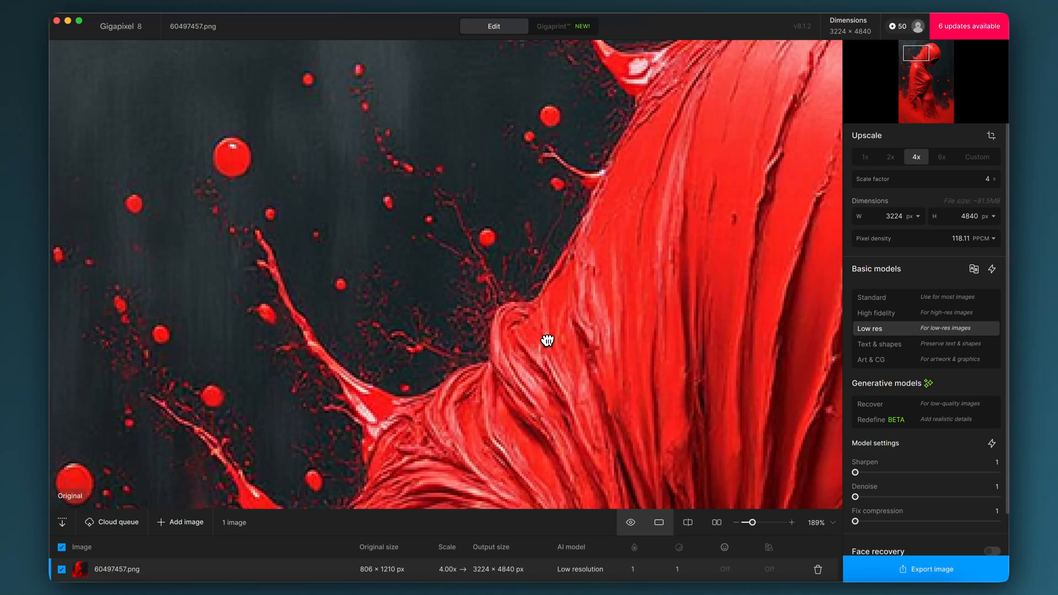
drag(547, 341, 547, 340)
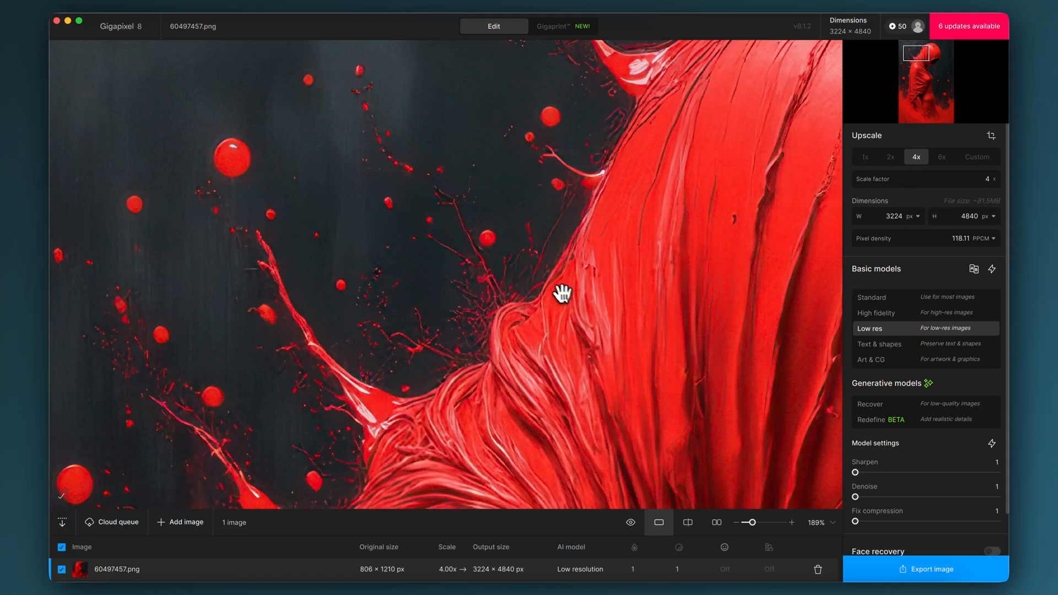
click(386, 302)
- Return the preview to 100% and compare the shoulder and torso detail with the original image
click(826, 524)
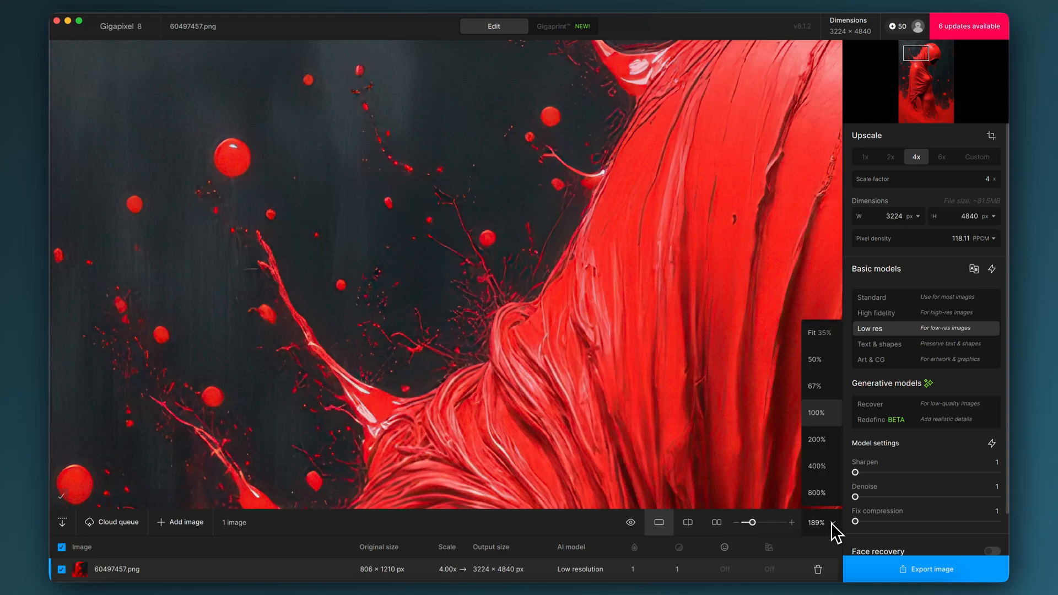
click(816, 413)
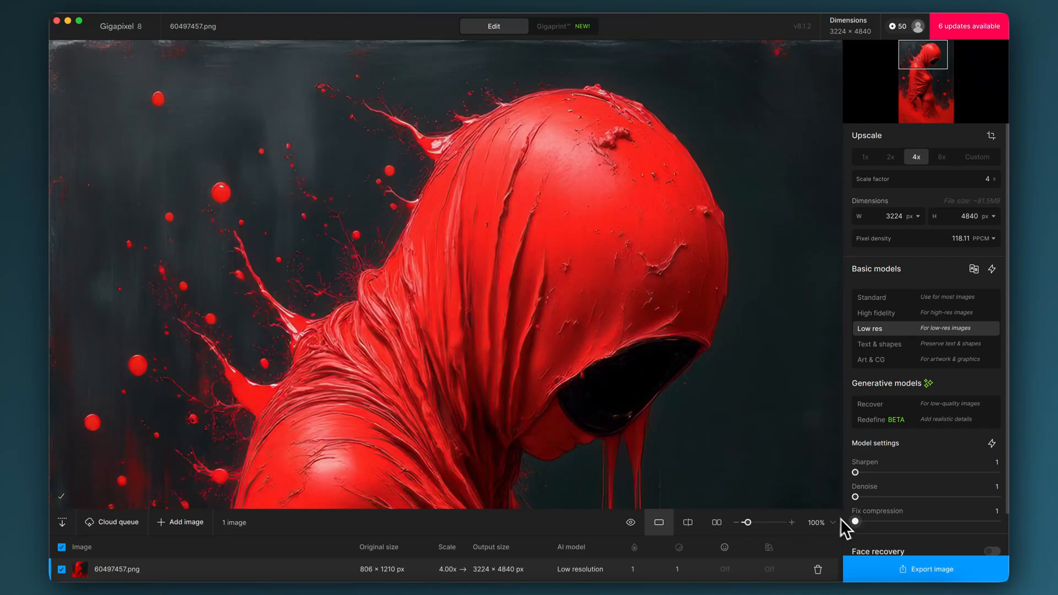
drag(383, 378, 449, 184)
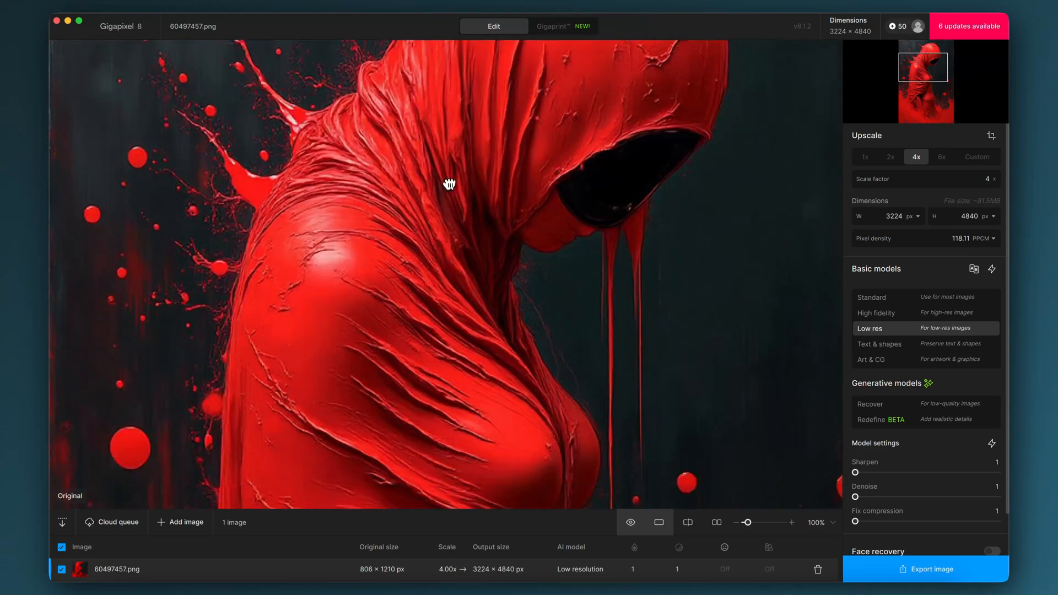
drag(413, 359, 418, 270)
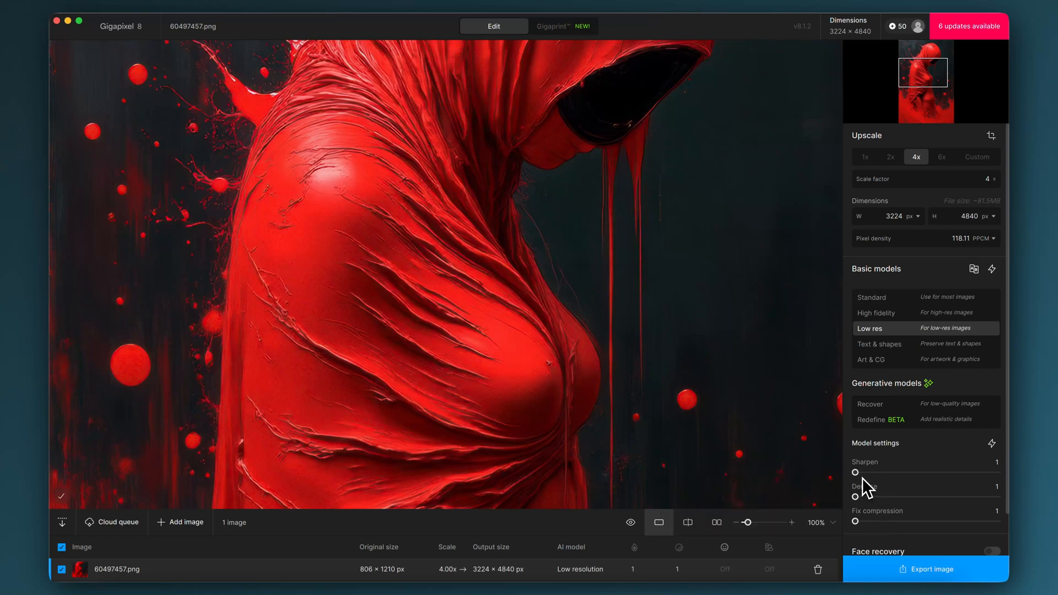
scroll(855, 476, down, 2)
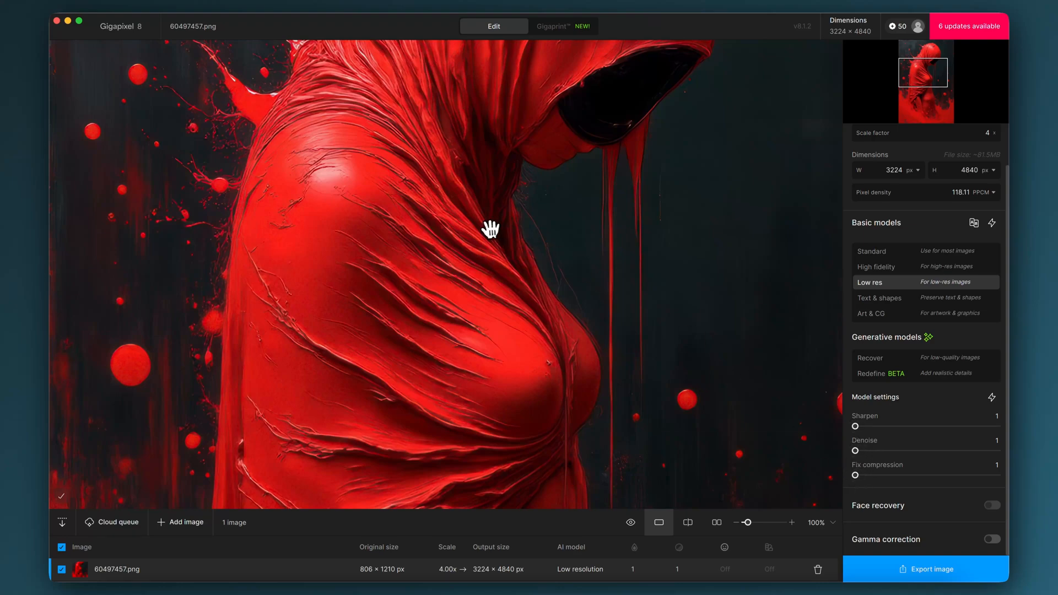
- Compare the upscaled hood, face opening and paint splatter with the original image, and bring the shoulder back into view
drag(366, 217, 405, 437)
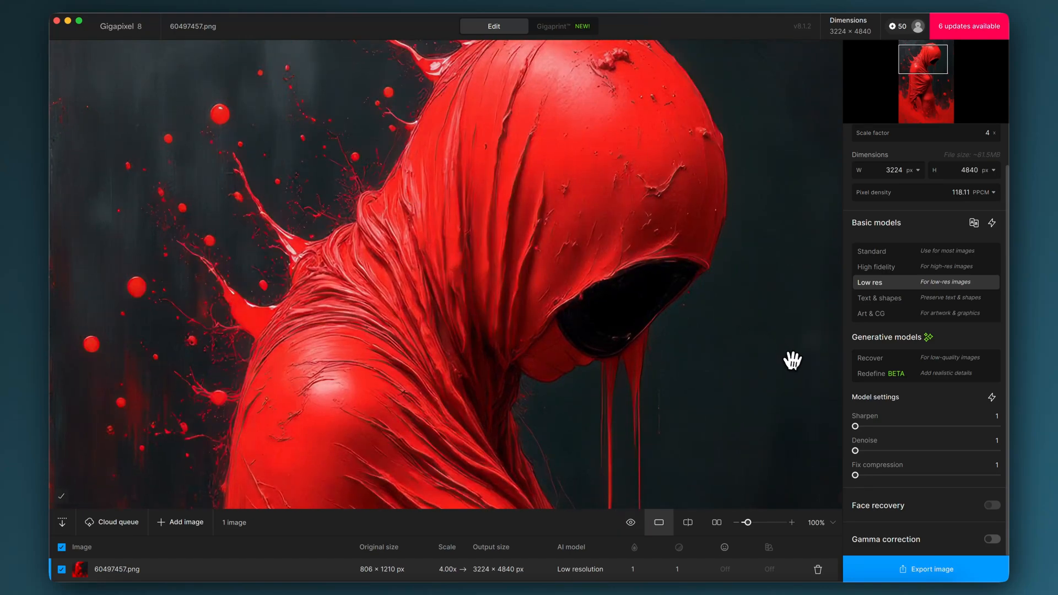
click(660, 329)
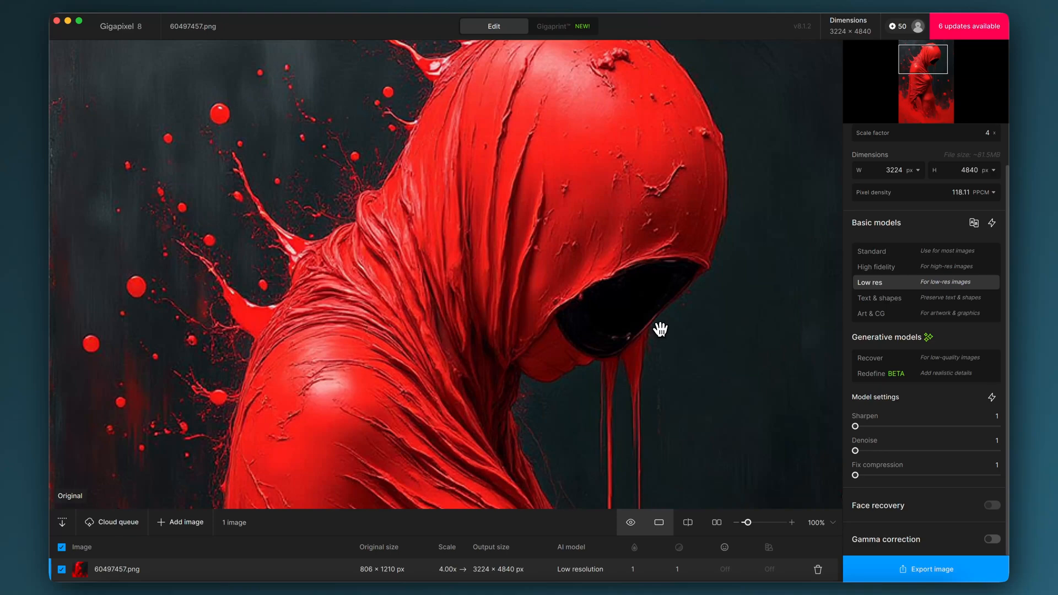
click(660, 330)
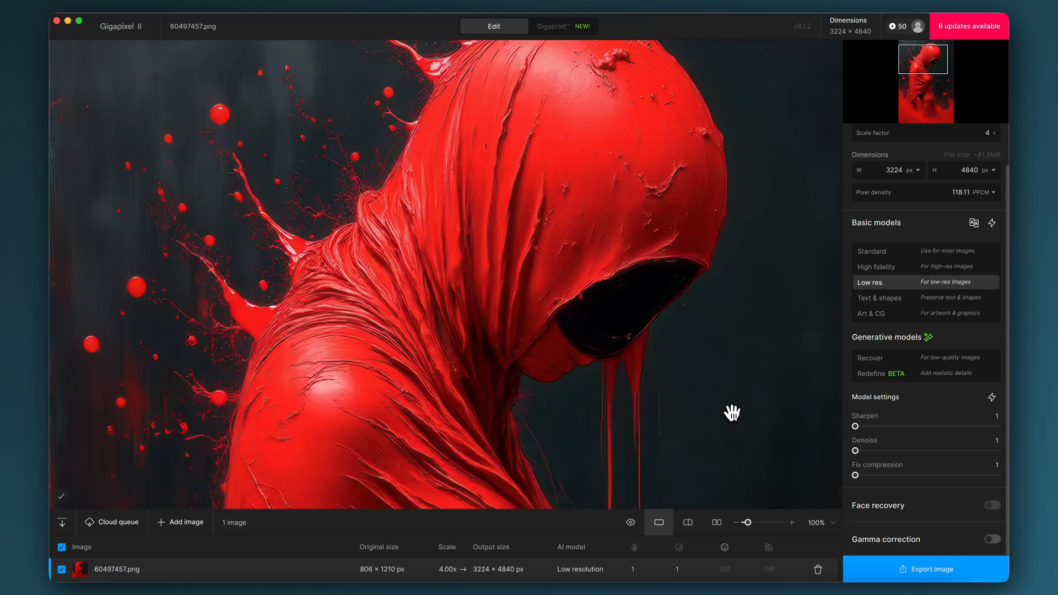
drag(732, 413, 730, 293)
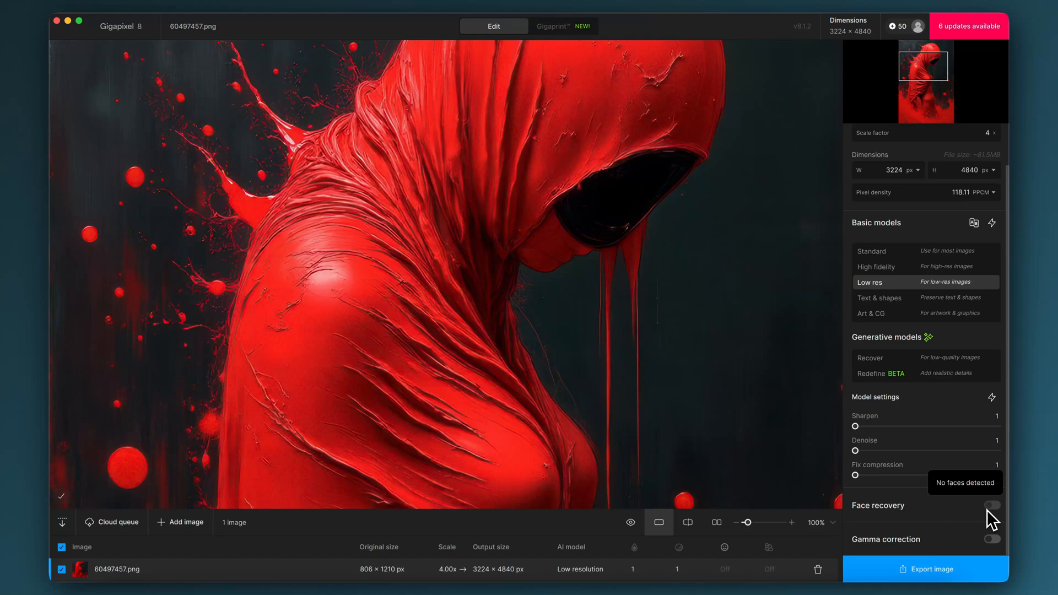
- Set up the upscaled image's export, checking the filename prefix and suffix and choosing Preserve input color space
click(931, 568)
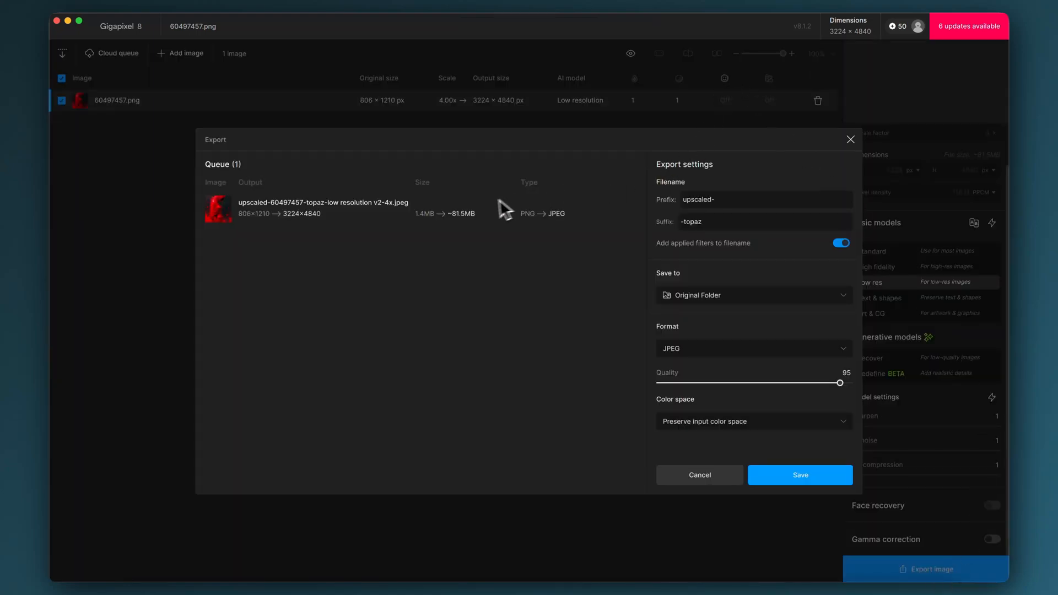
click(747, 202)
click(714, 220)
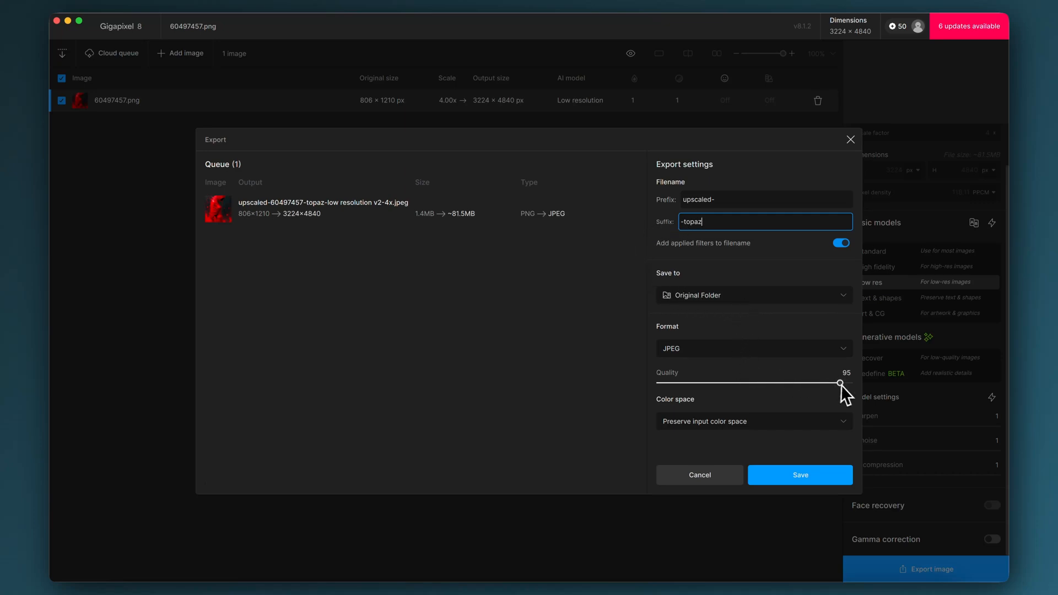
click(736, 425)
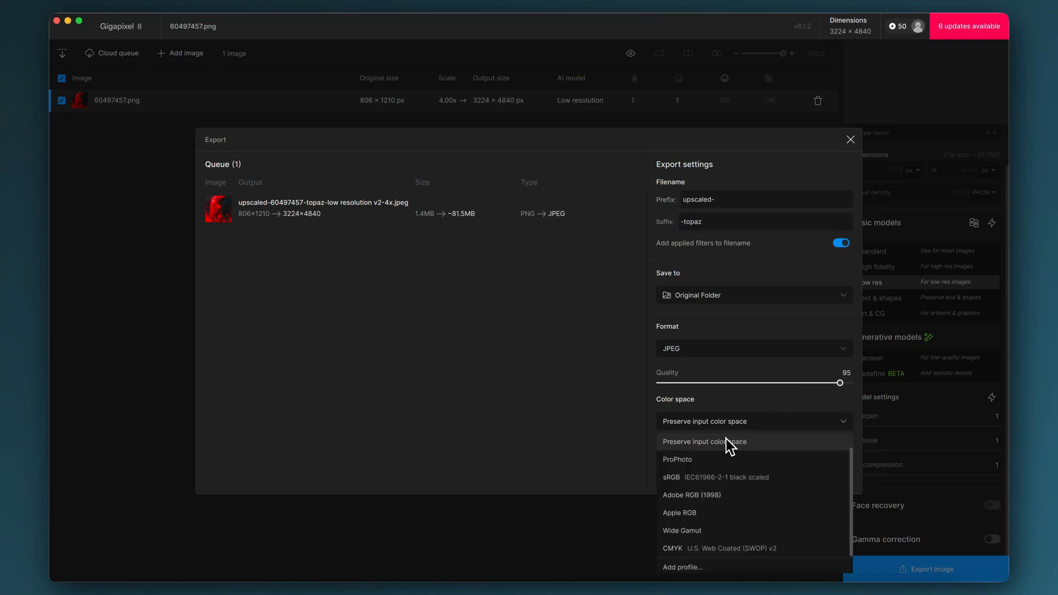
click(724, 439)
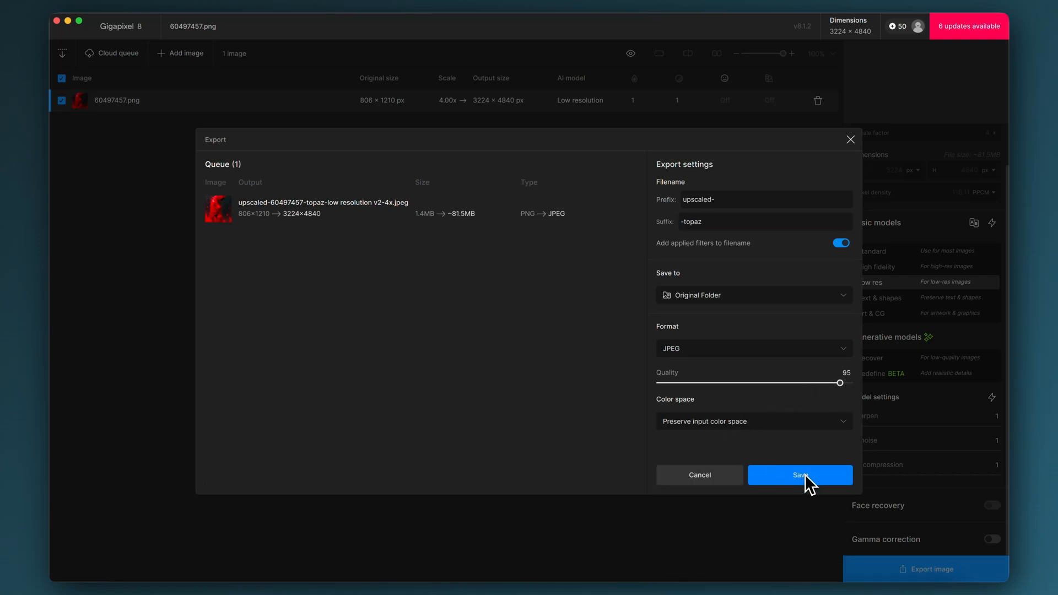